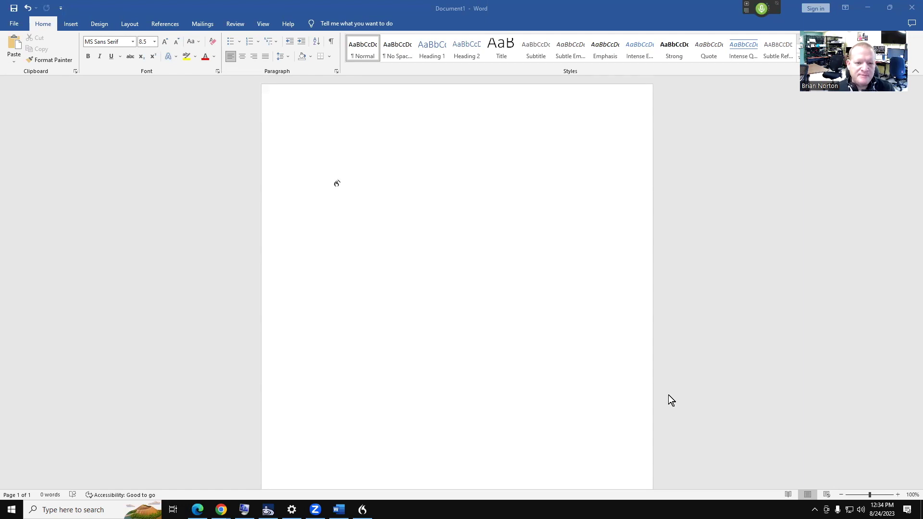
Step: Turn Dragon's microphone off, then use the mouse grid to reach Word's File Backstage Home screen
click(759, 21)
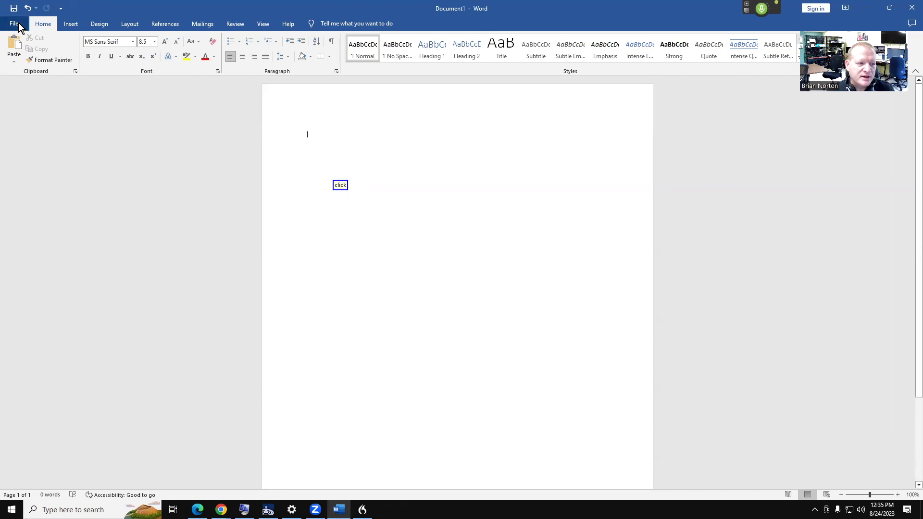
click(18, 25)
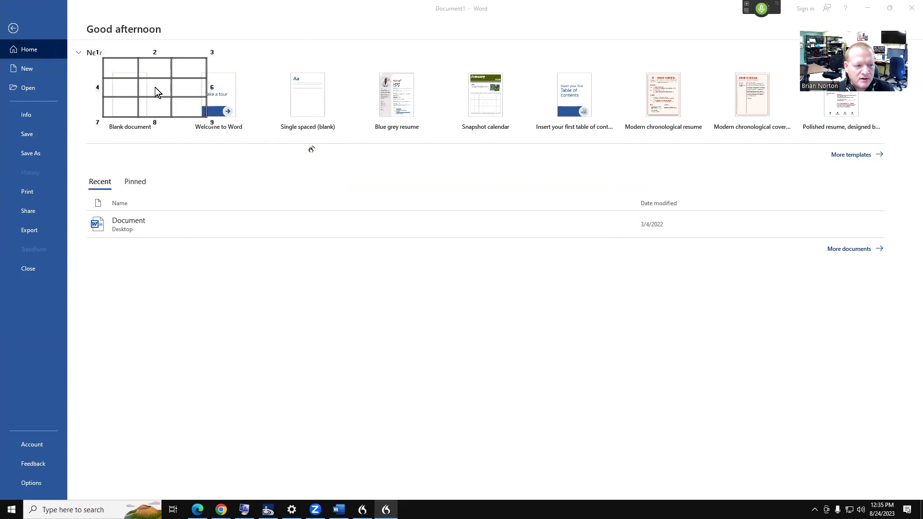
Step: Choose the Blank document template to create the new empty Document2
click(121, 90)
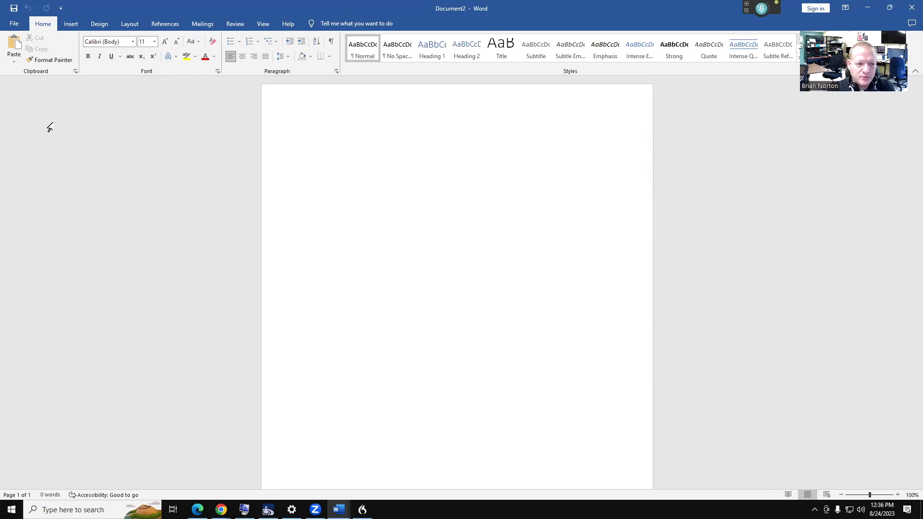
Step: Wake Dragon's microphone and grid-click the File tab to show Document2's Backstage Home screen
click(762, 17)
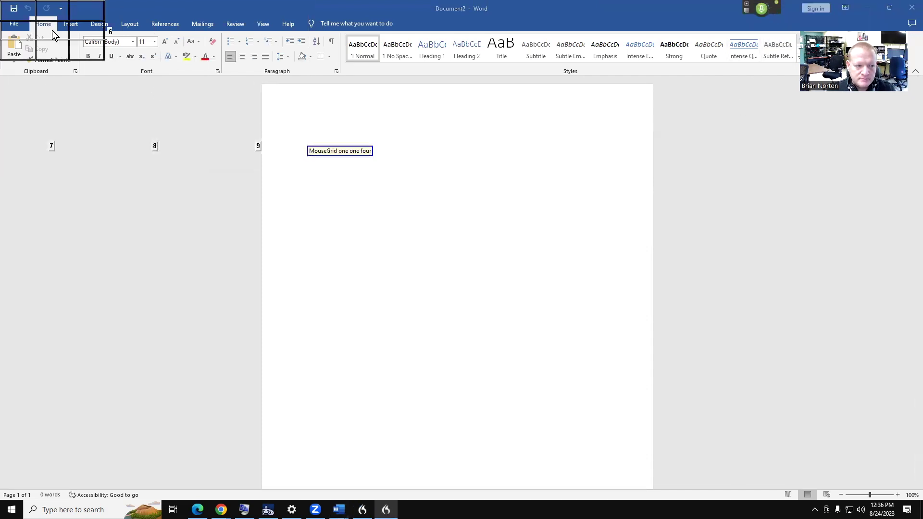
click(18, 25)
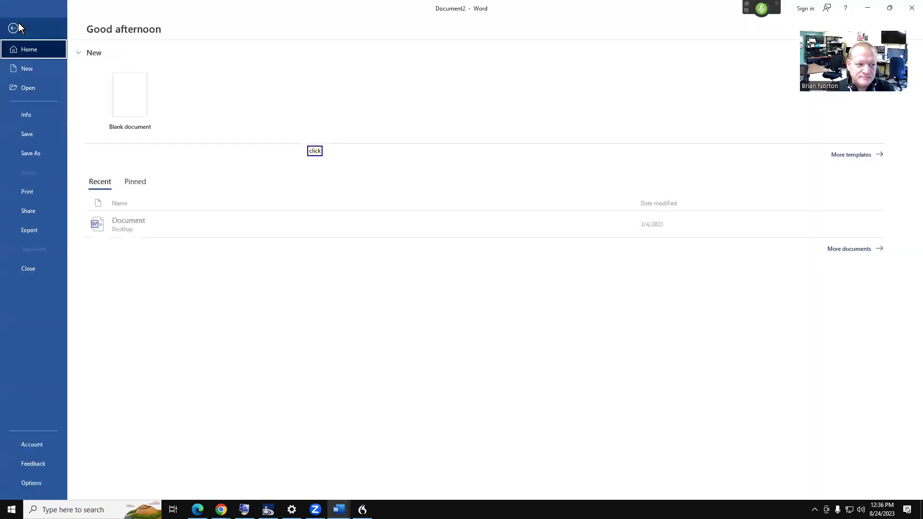